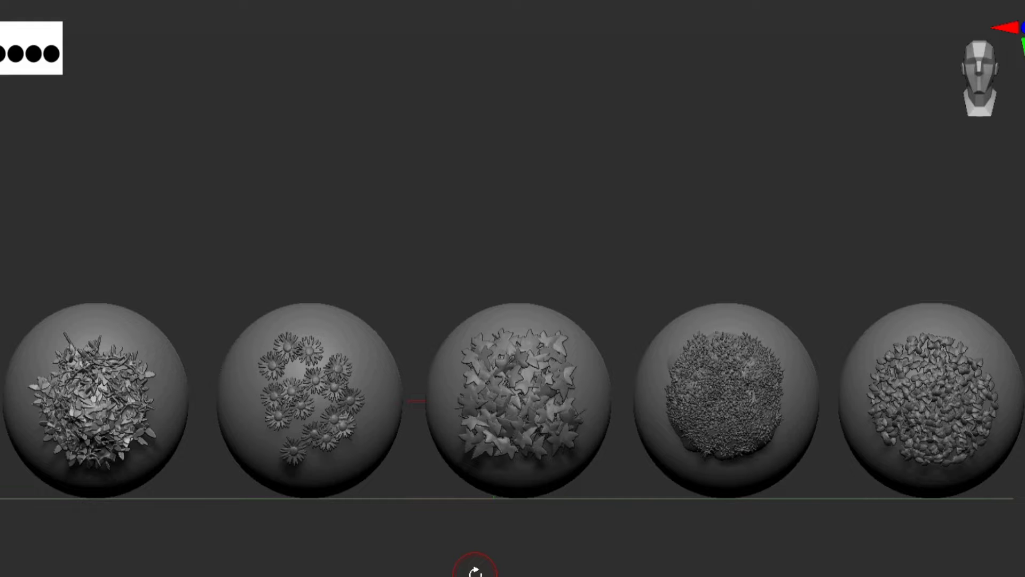
Paint moss on the trunk between the round door and the stone stairs using the 3DTudor Nature brush's Moss mesh, and clear the mask.
key("b")
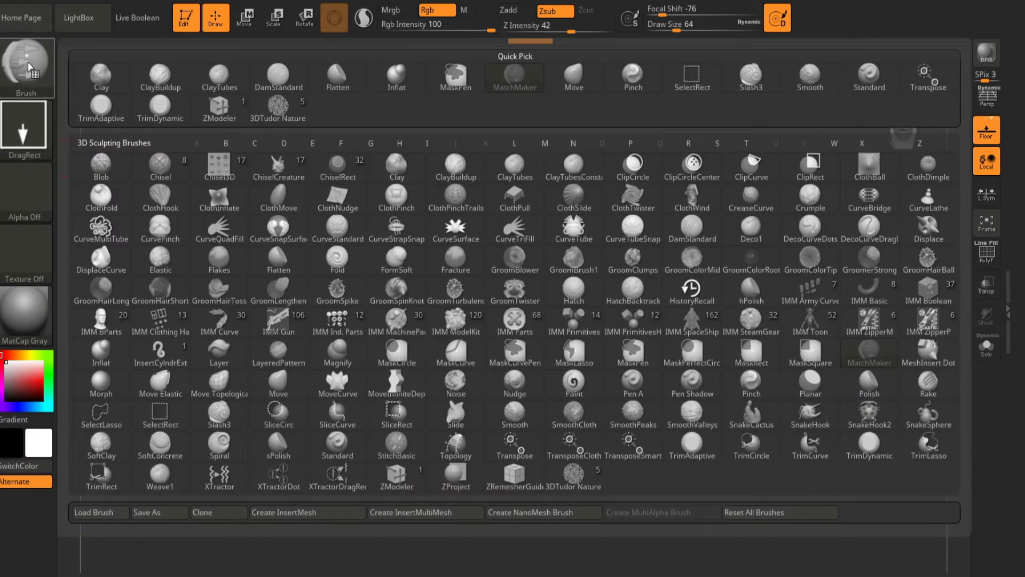
left_click(583, 483)
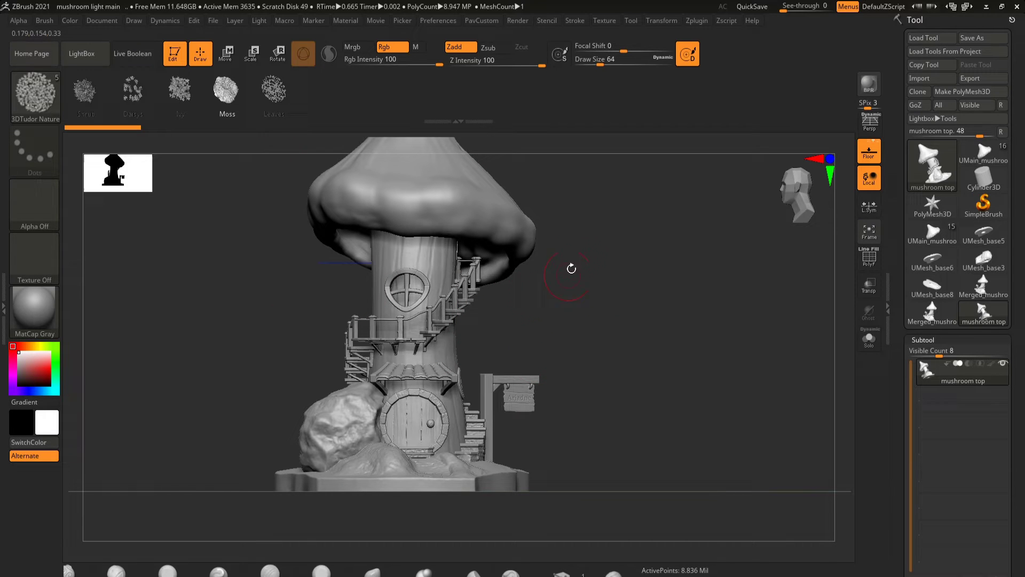
left_click_drag(611, 316, 577, 334)
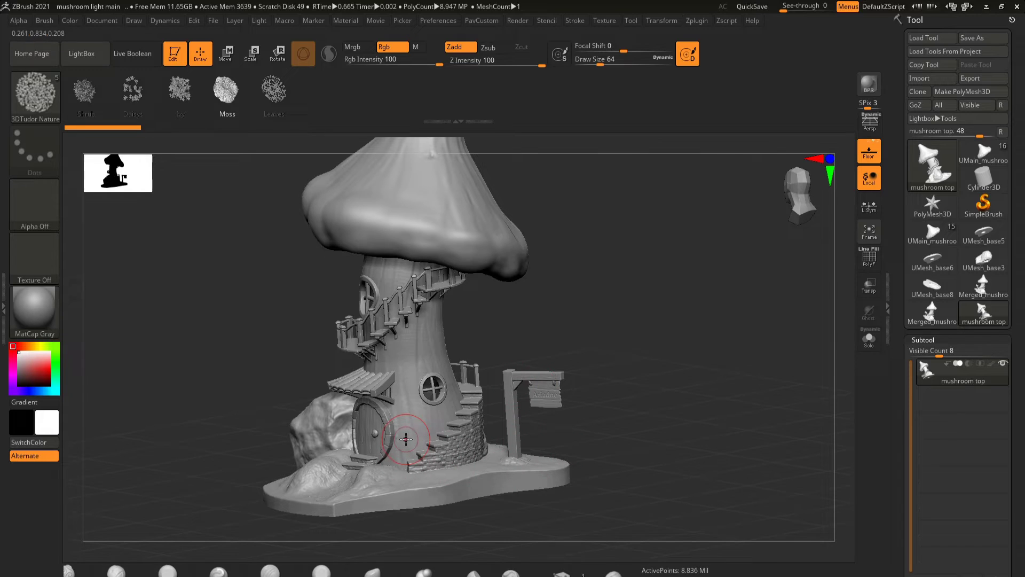
scroll(406, 439, "up", 2)
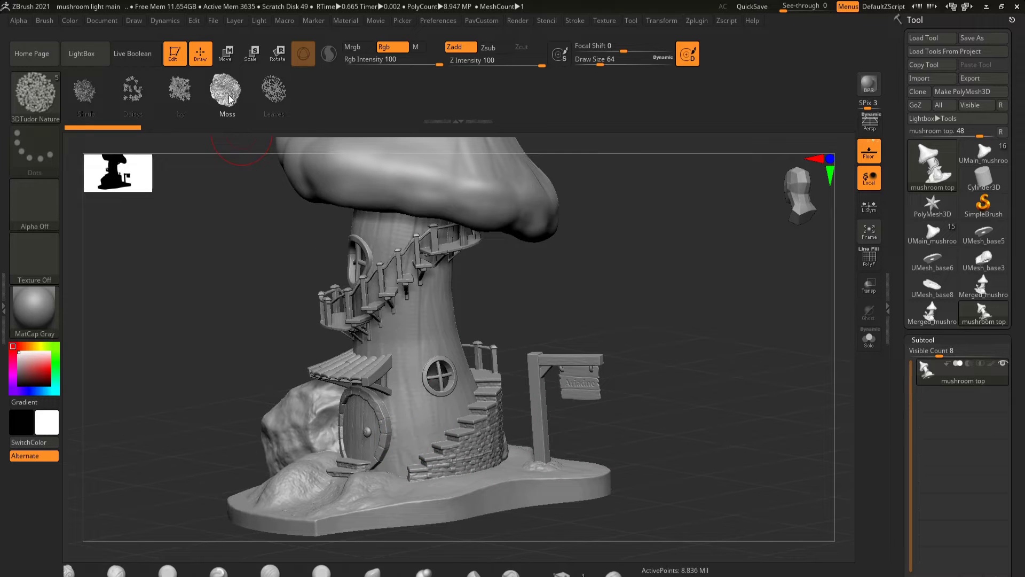
scroll(443, 413, "up", 2)
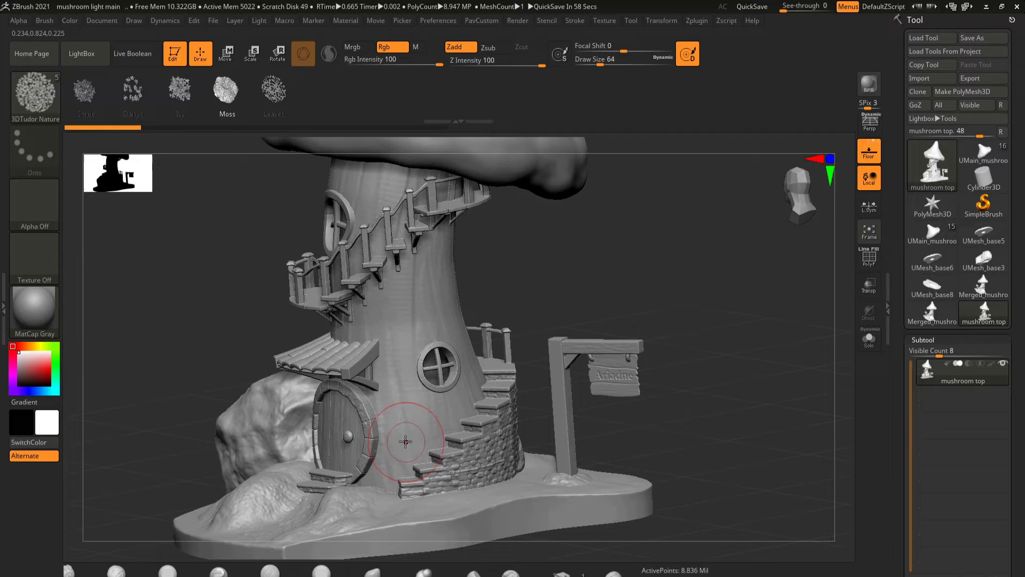
mouse_move(392, 432)
left_mouse_down()
mouse_move(409, 448)
mouse_move(442, 449)
mouse_move(394, 475)
mouse_move(409, 481)
left_mouse_up()
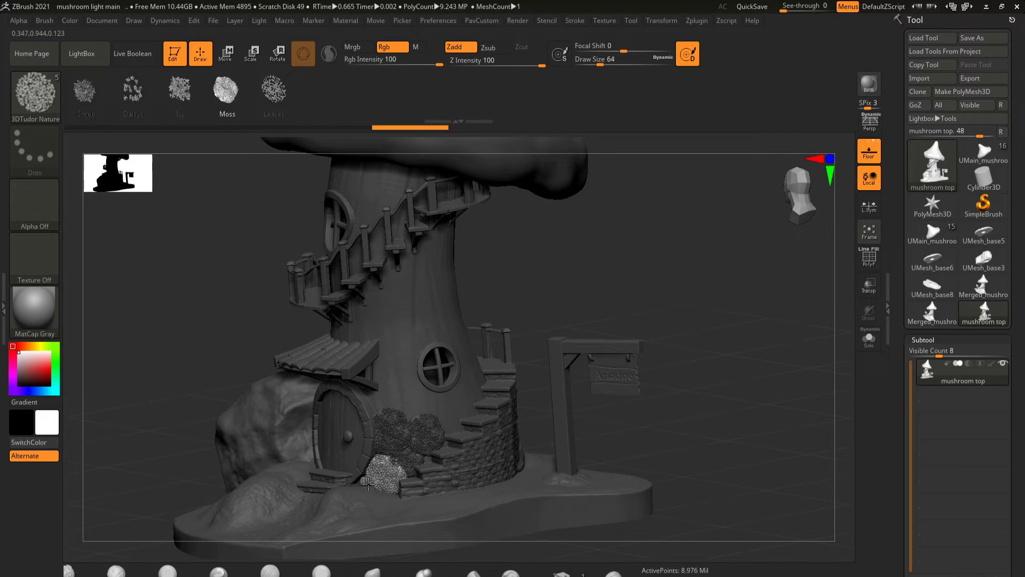
left_click_drag(658, 436, 680, 435)
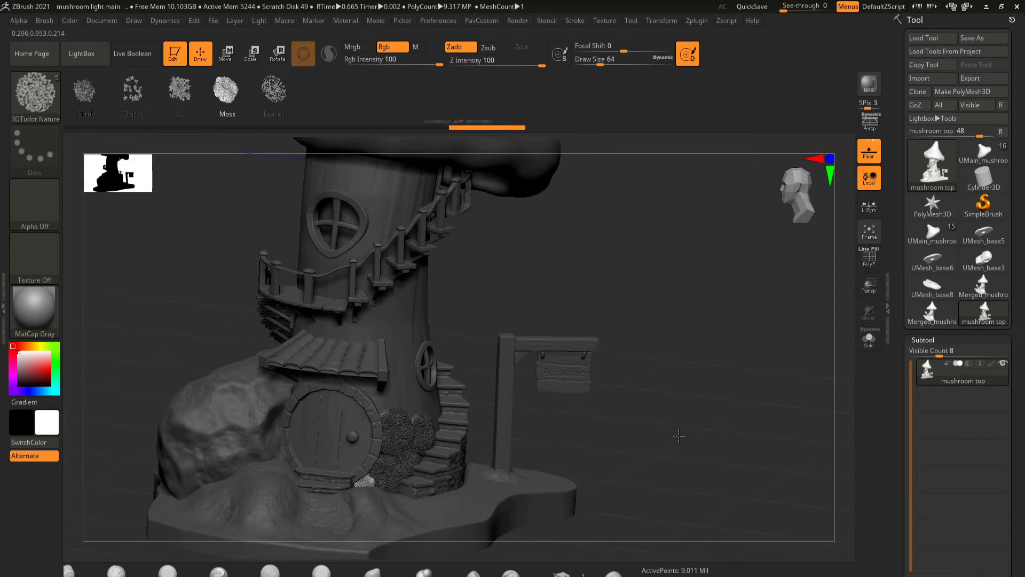
left_click_drag(398, 403, 419, 421)
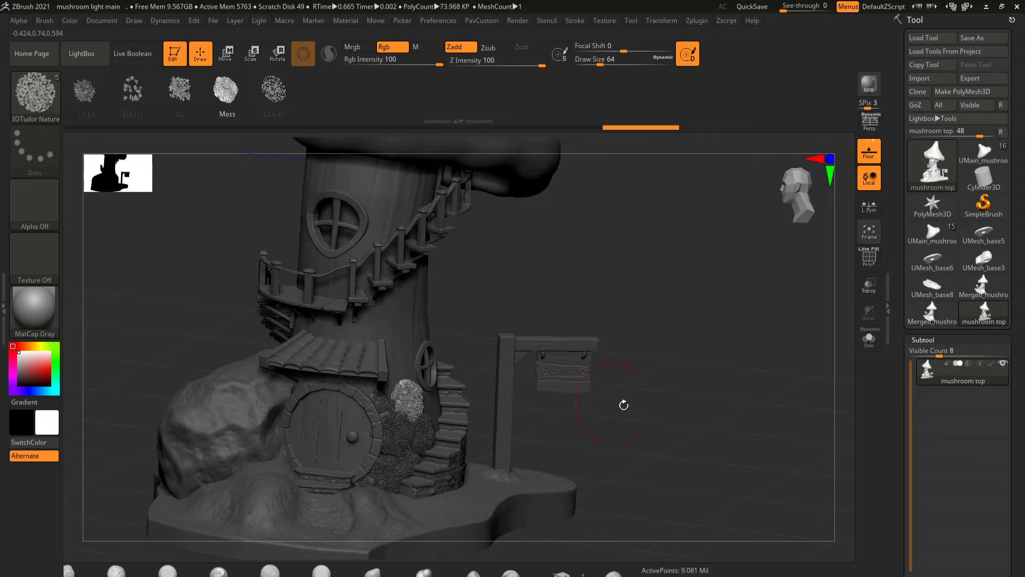
left_click(705, 430, "ctrl")
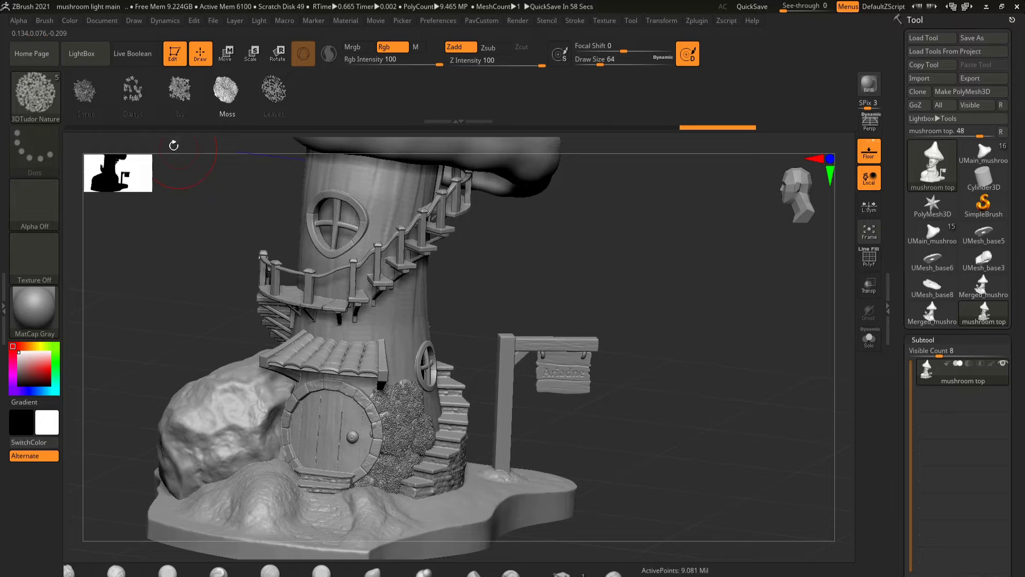
Paint Shrub foliage along both sides of the path in front of the door steps and clear the mask.
left_click(84, 92)
mouse_move(693, 355)
left_mouse_down()
mouse_move(703, 396)
mouse_move(715, 318)
mouse_move(398, 406)
mouse_move(373, 388)
mouse_move(383, 396)
mouse_move(379, 428)
mouse_move(363, 417)
mouse_move(354, 432)
left_mouse_up()
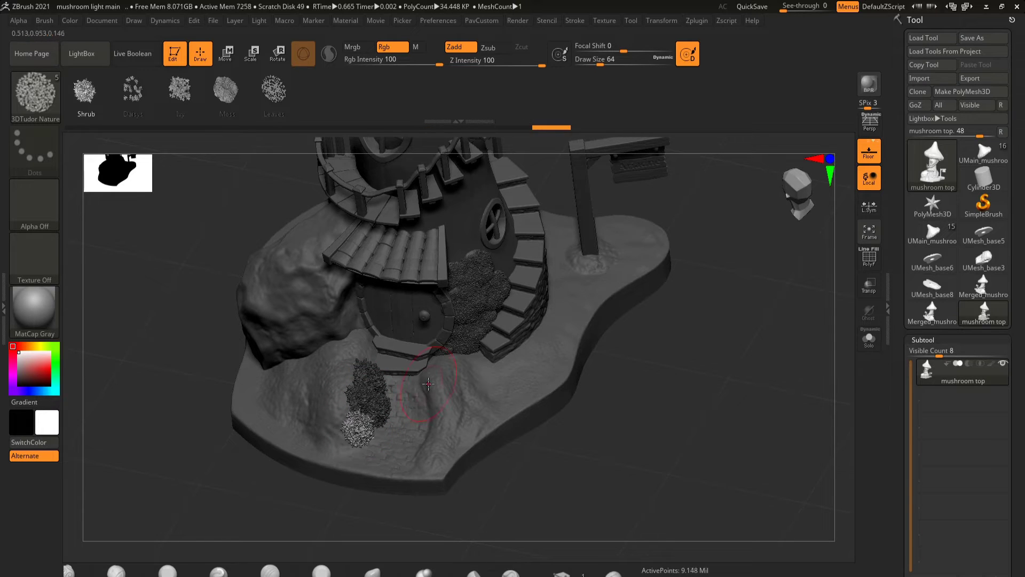
left_click_drag(436, 389, 431, 427)
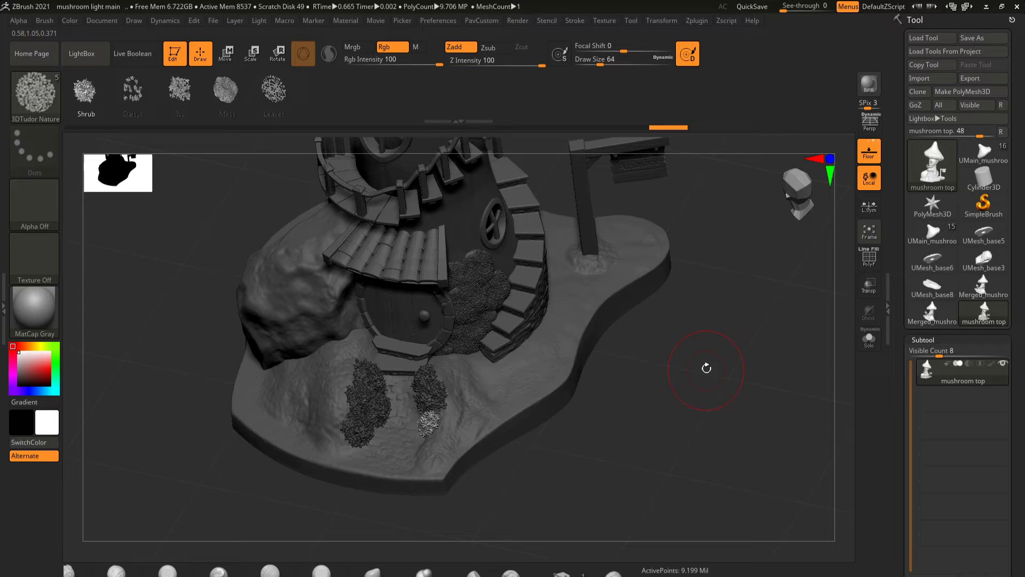
left_click_drag(685, 399, 798, 431, "ctrl")
Fill the wall between the door's stone arch and the tiled porch roof with the Leaves mesh.
left_click_drag(763, 390, 738, 289, "shift")
left_click(286, 100)
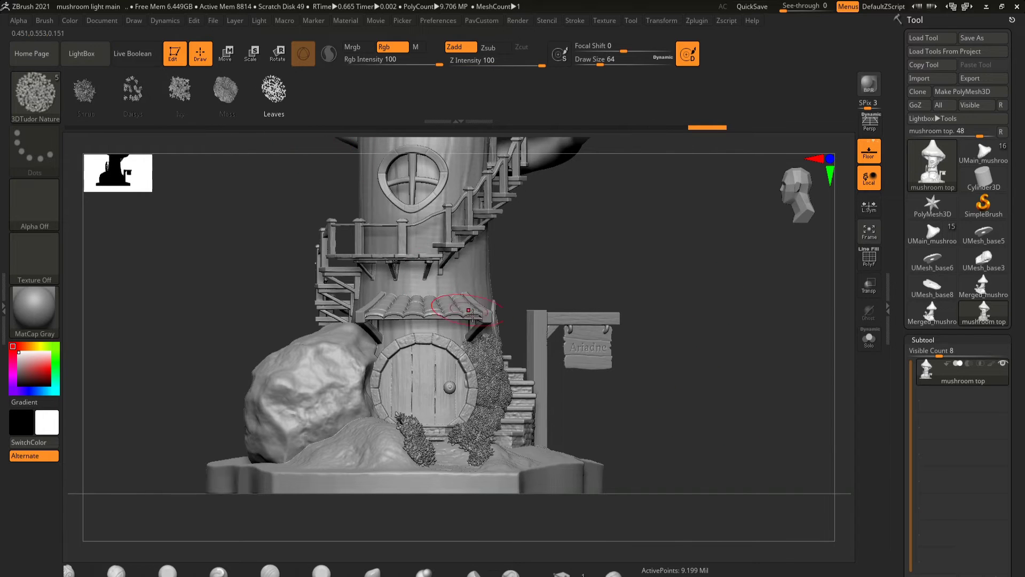
scroll(467, 315, "up", 5)
left_click_drag(432, 349, 466, 392)
mouse_move(344, 332)
left_mouse_down()
mouse_move(387, 366)
mouse_move(394, 354)
mouse_move(406, 374)
left_mouse_up()
left_click_drag(284, 356, 328, 393)
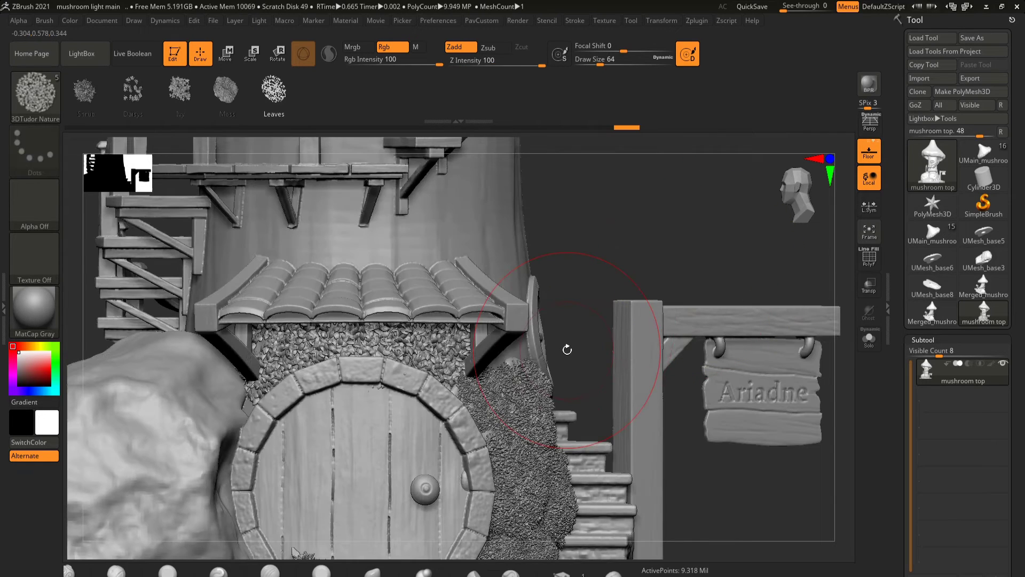
Paint Ivy on the trunk above the tiled porch roof and let it spill onto the upper roof tiles.
left_click(179, 91)
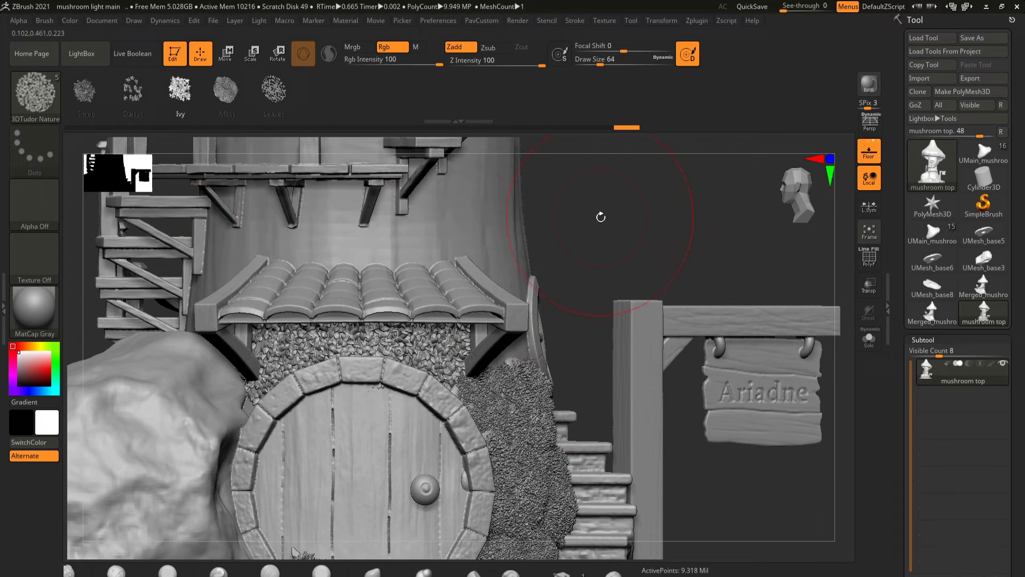
left_click_drag(597, 215, 575, 255)
right_click_drag(575, 255, 553, 290)
left_click_drag(412, 312, 426, 340)
mouse_move(357, 267)
left_mouse_down()
mouse_move(396, 309)
mouse_move(334, 317)
mouse_move(312, 305)
mouse_move(339, 277)
left_mouse_up()
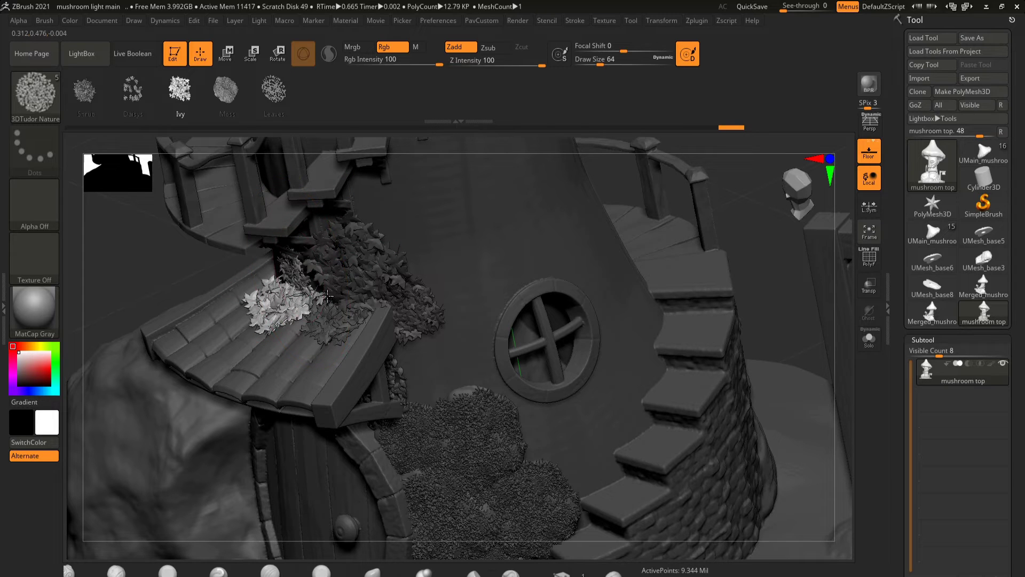
left_click(352, 327)
Extend the ivy up the trunk beneath the wooden staircase and towards the round window, and clear the mask.
left_click_drag(376, 202, 418, 233)
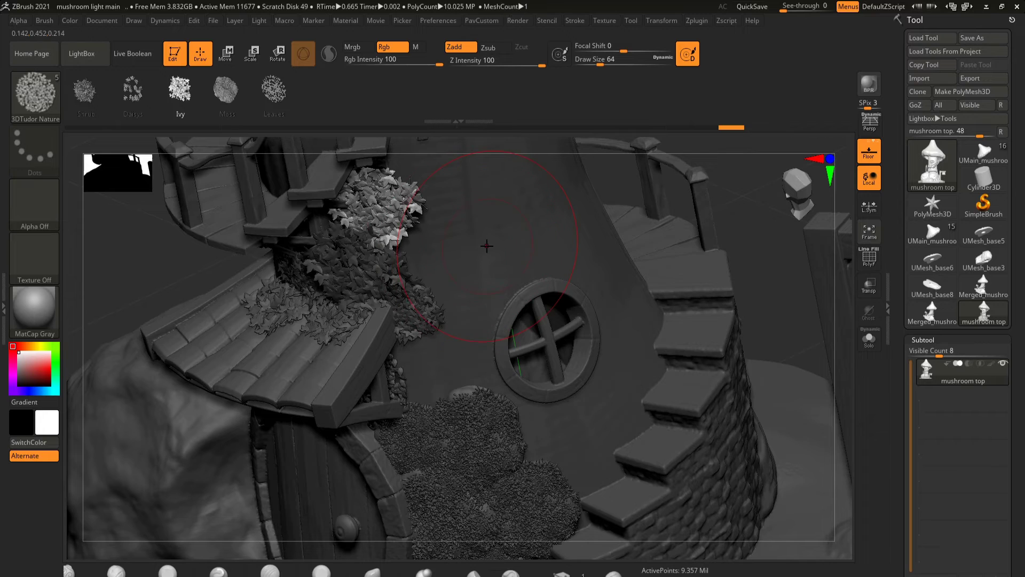
right_click_drag(485, 245, 708, 261)
right_click_drag(712, 219, 720, 193)
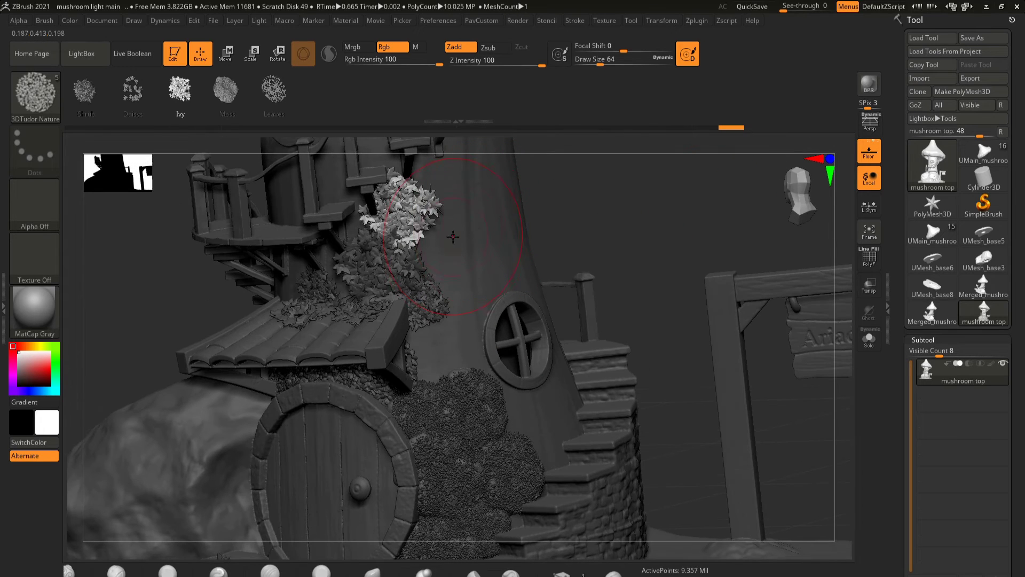
left_click_drag(453, 237, 479, 281)
left_click_drag(437, 174, 477, 202)
mouse_move(628, 203)
left_mouse_down("ctrl")
mouse_move(634, 224)
mouse_move(742, 252)
left_mouse_up("ctrl")
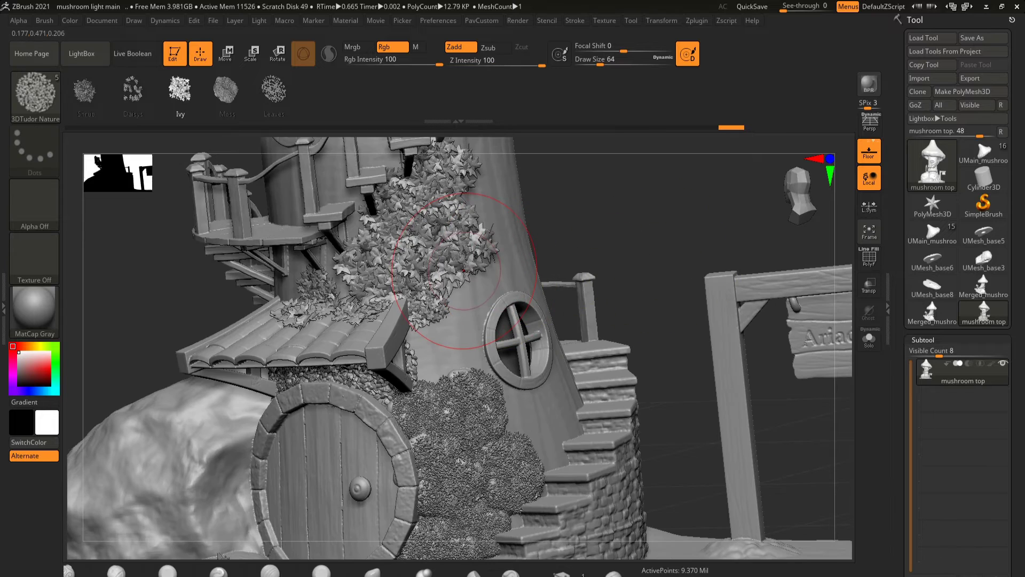
Scatter Daisys flowers over the larger shrub beside the path in front of the door and clear the mask.
key("f")
key("shift")
left_click_drag(614, 253, 614, 253, "shift")
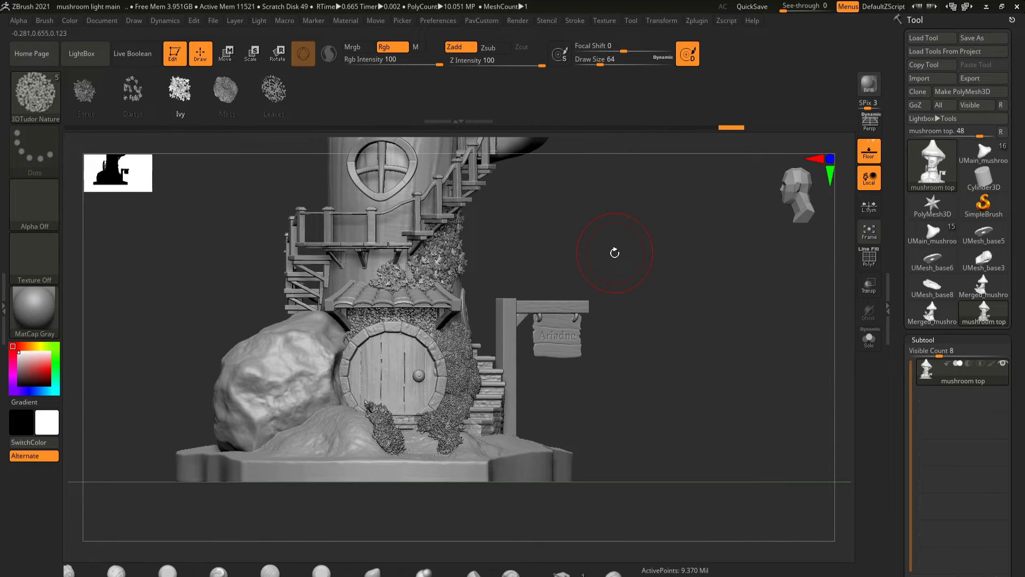
left_click(132, 90)
left_click_drag(636, 222, 611, 239)
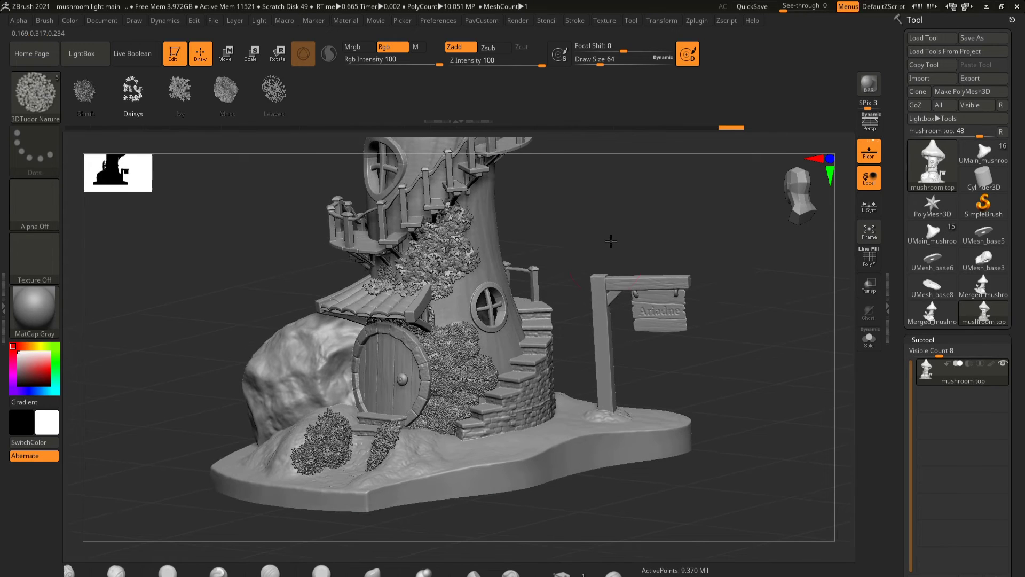
left_click_drag(638, 493, 767, 447, "alt")
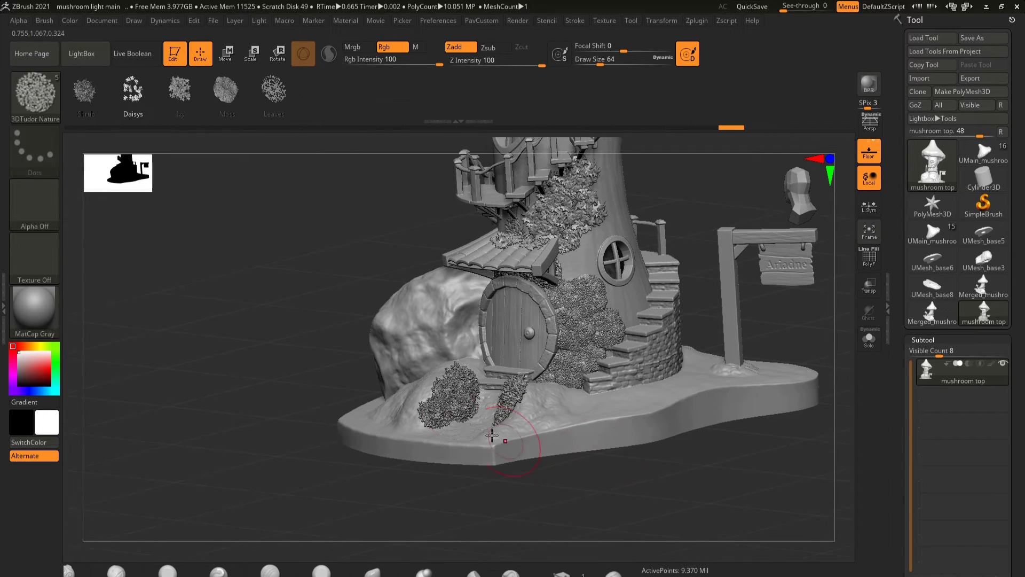
mouse_move(521, 449)
left_mouse_down("alt")
mouse_move(463, 401)
mouse_move(493, 453)
left_mouse_up("alt")
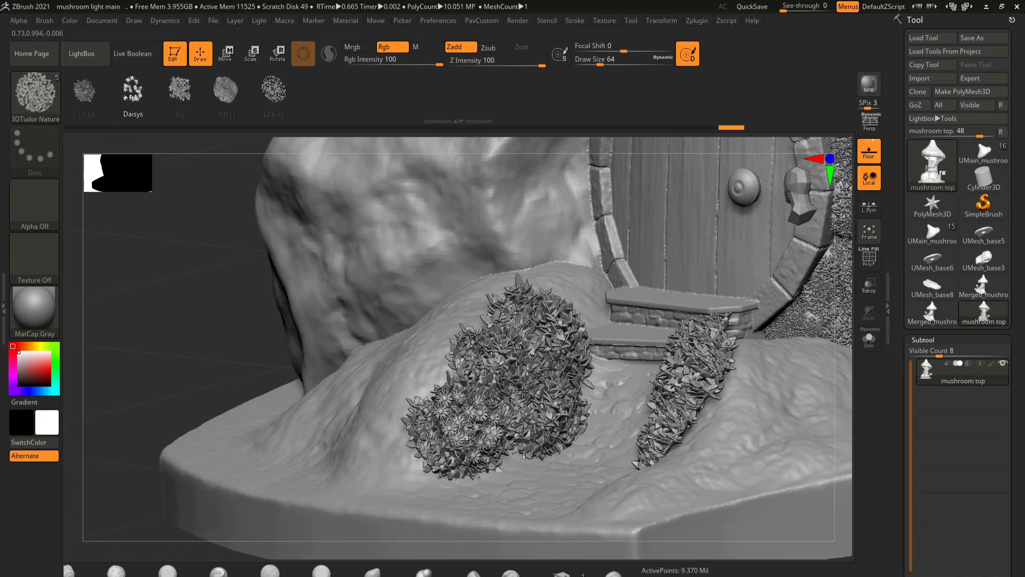
mouse_move(516, 362)
left_mouse_down()
mouse_move(534, 401)
mouse_move(555, 344)
mouse_move(560, 426)
left_mouse_up()
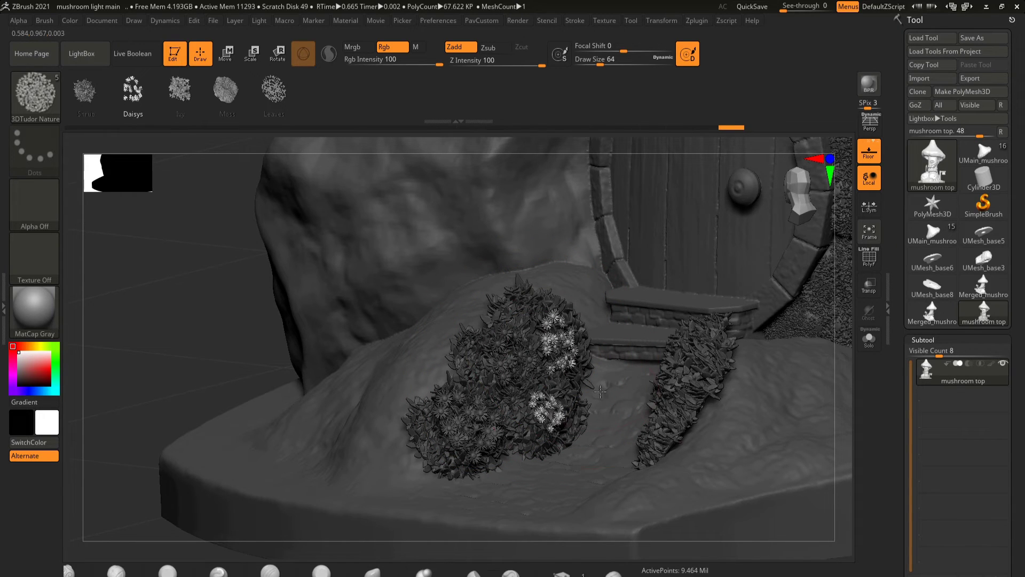
right_click_drag(600, 391, 671, 451, "ctrl")
left_click_drag(783, 514, 817, 548, "ctrl")
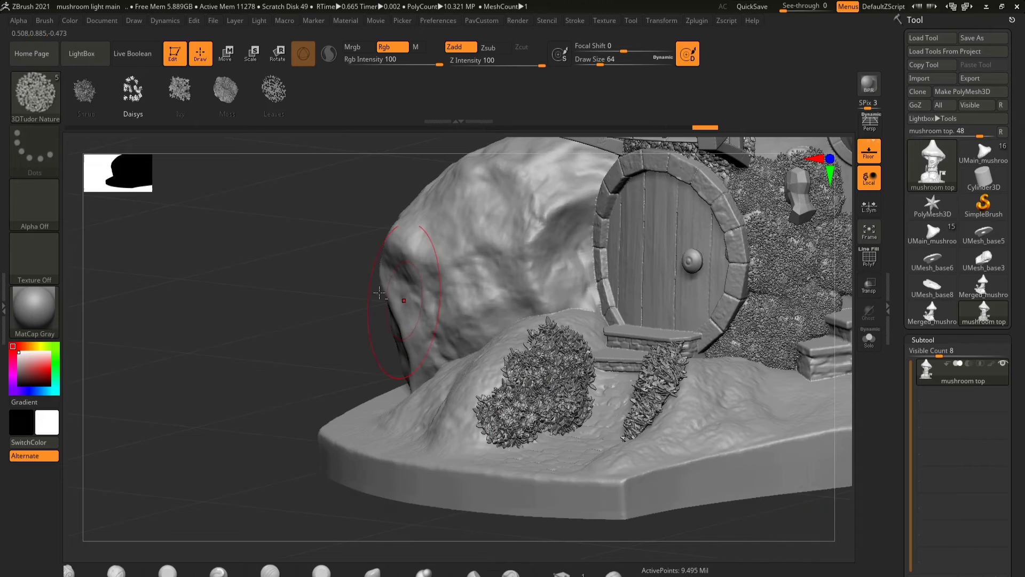
Add Daisys flowers to the ivy on the trunk above the porch roof and clear the mask.
right_click_drag(427, 270, 268, 426, "alt")
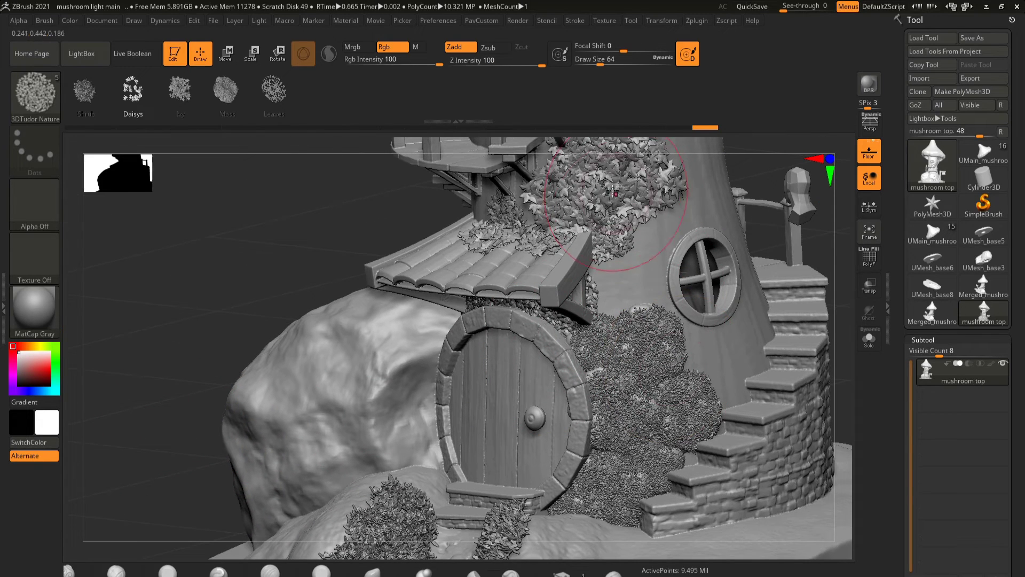
left_click_drag(617, 182, 633, 206)
left_click_drag(566, 205, 567, 217)
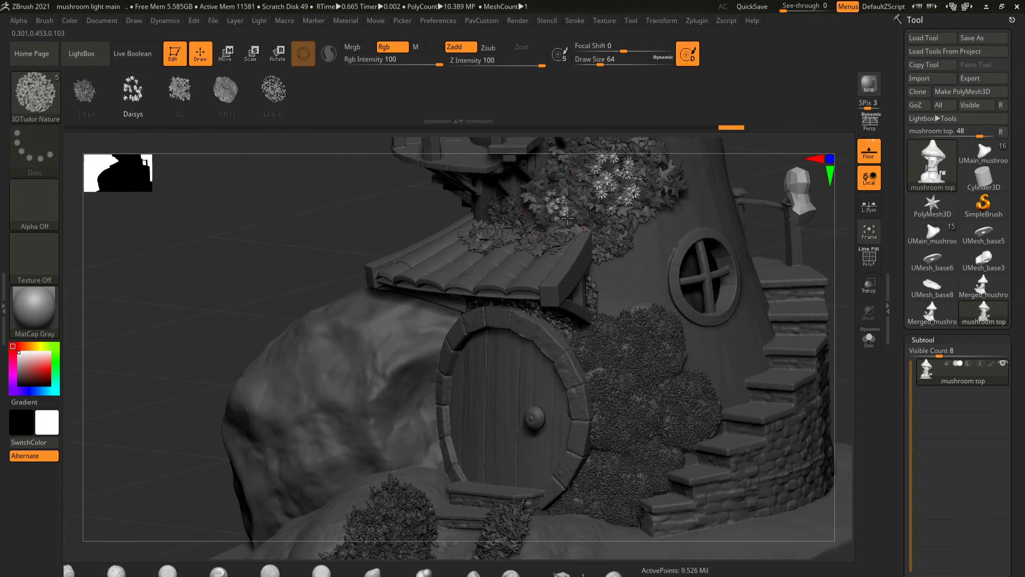
mouse_move(224, 229)
left_mouse_down("ctrl")
mouse_move(251, 269)
mouse_move(357, 282)
left_mouse_up("ctrl")
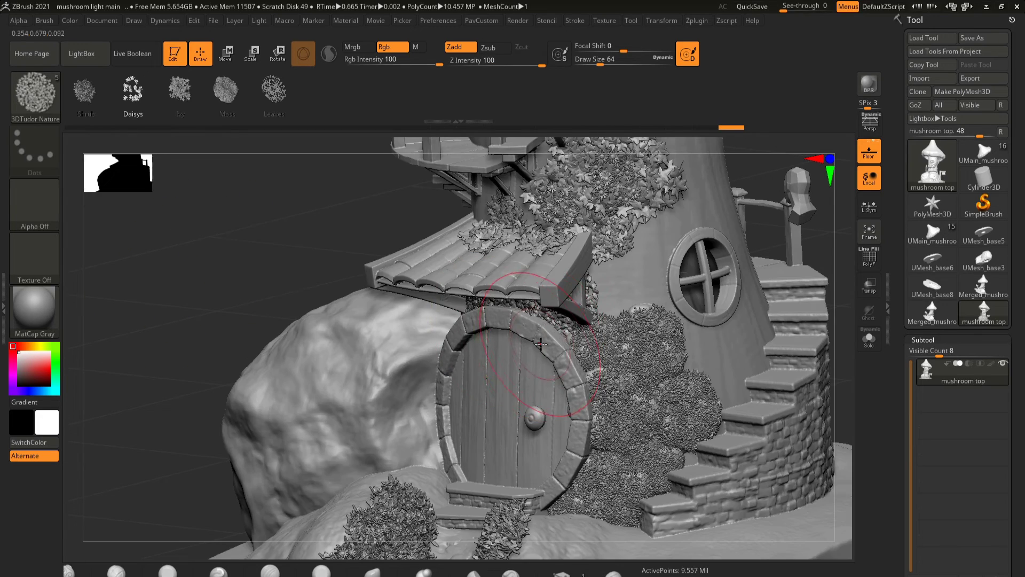
right_click_drag(545, 342, 555, 315, "ctrl")
left_click_drag(791, 358, 769, 320, "shift")
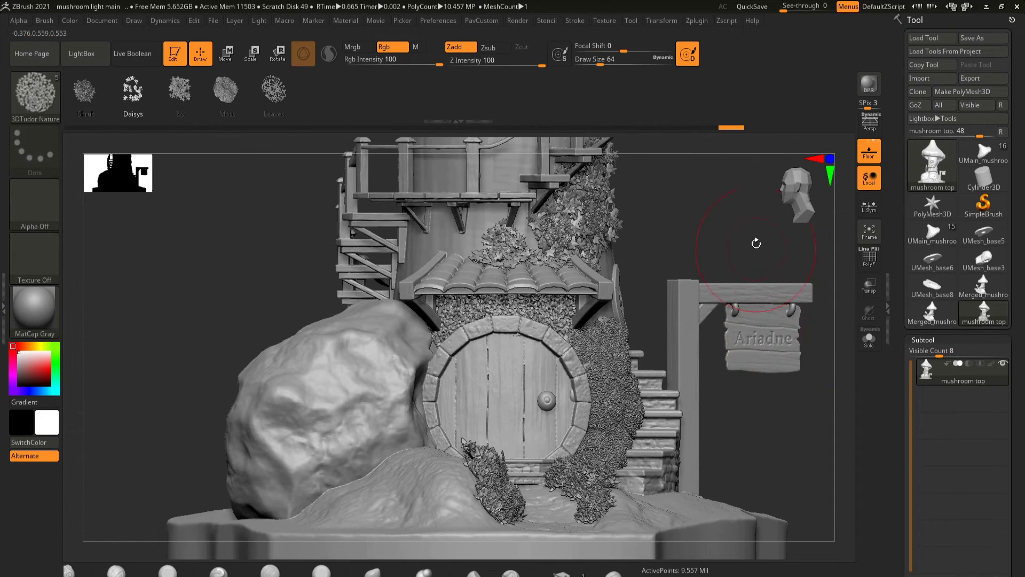